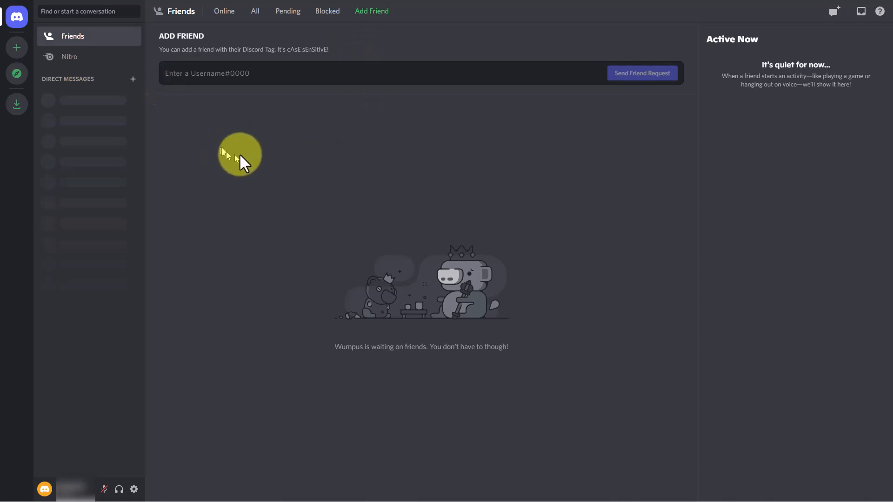
Start a new server from scratch with the Create My Own option and designate it for a club or community
left_click(19, 52)
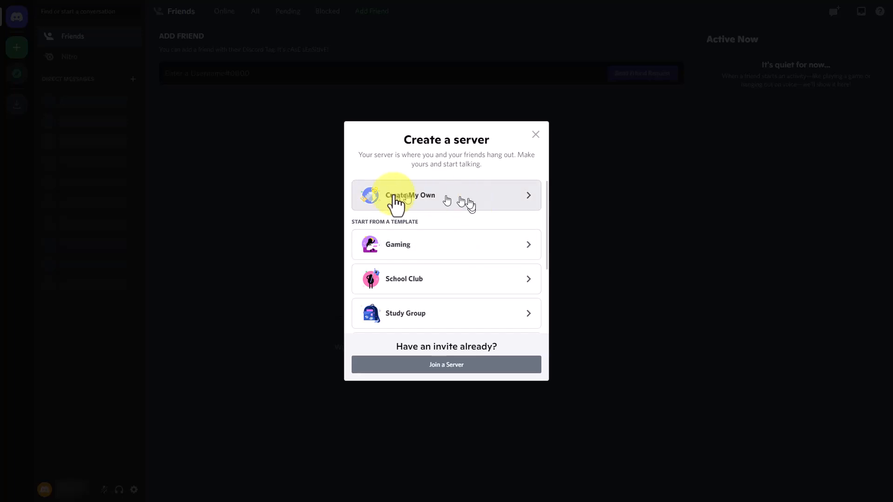
left_click(430, 200)
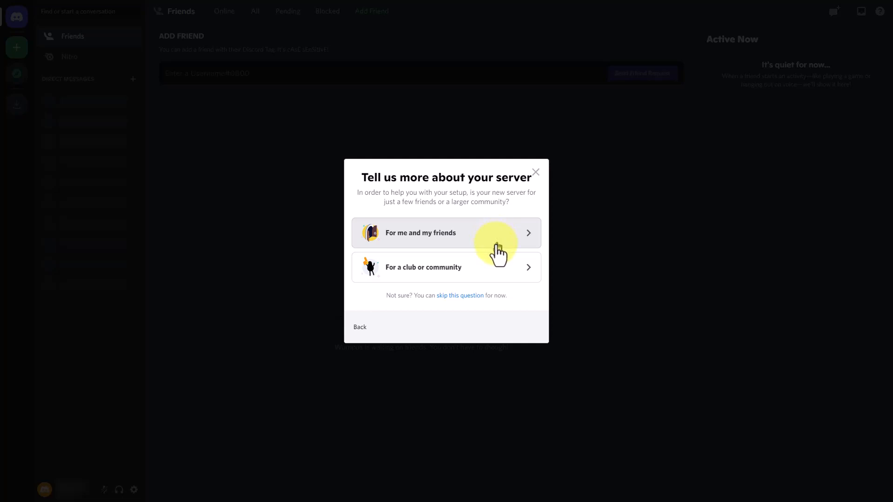
left_click(475, 270)
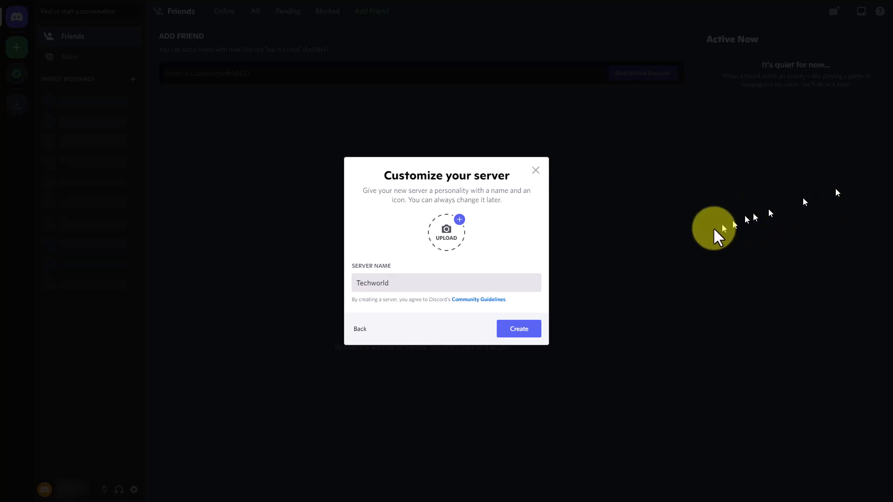
Upload the technology gears image from the AI Icon pictures folder as the server icon and create the Techworld server
left_click(440, 239)
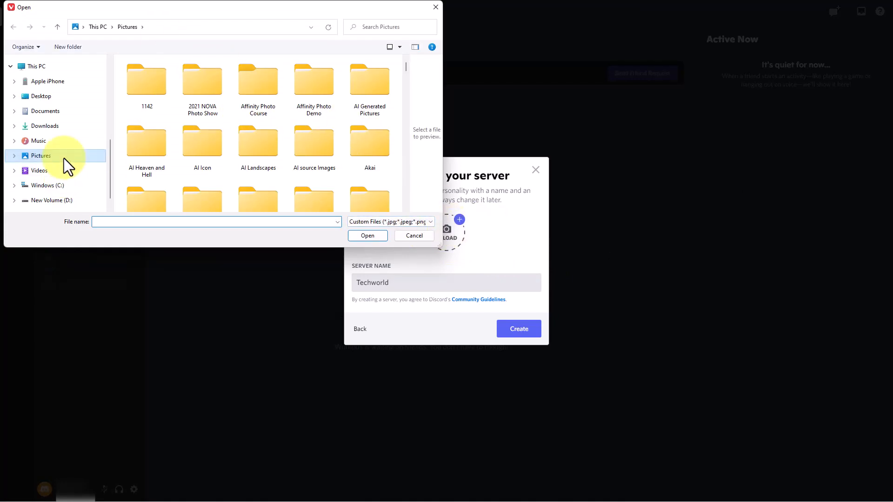
double_click(204, 148)
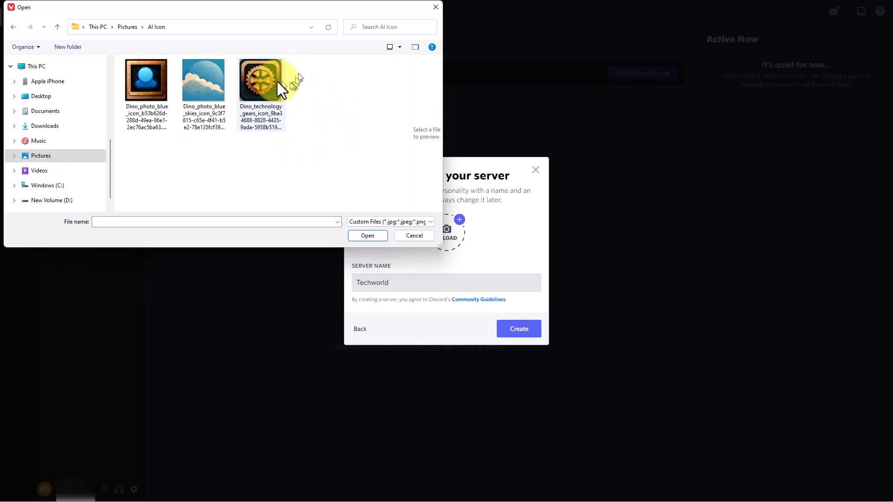
double_click(264, 80)
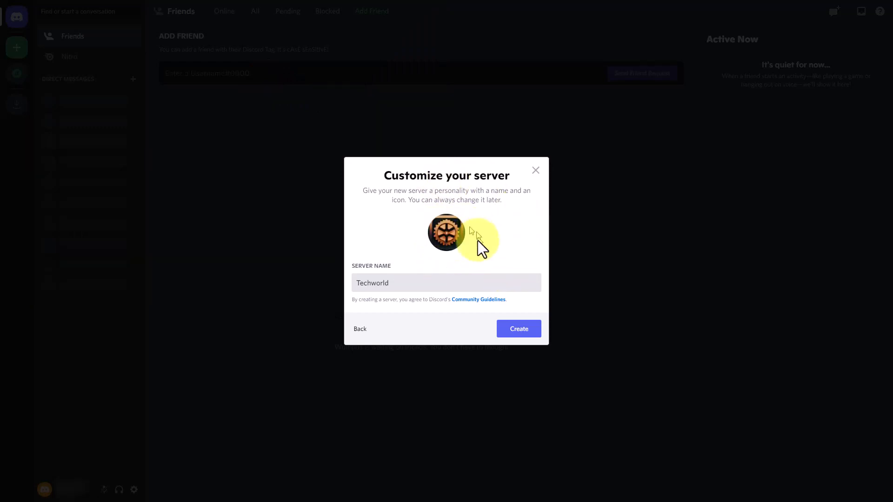
left_click(523, 327)
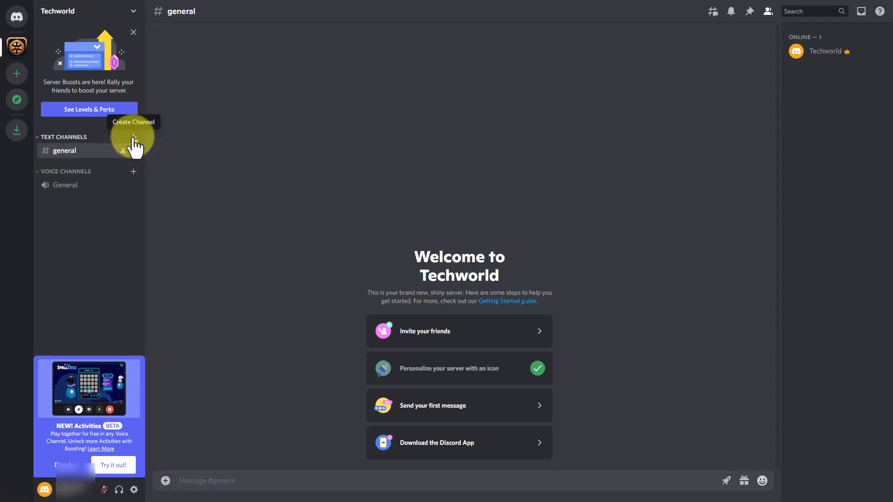
Create a public text channel named microsoft-windows in the Techworld server
left_click(134, 138)
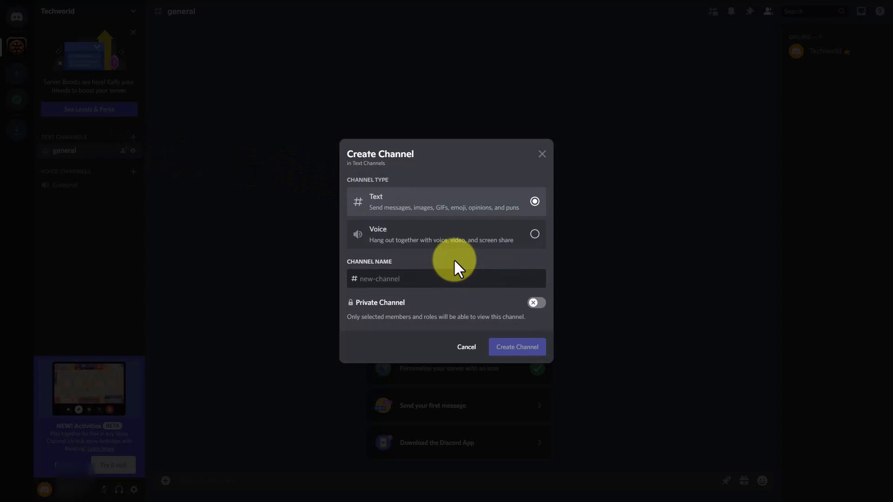
type("m")
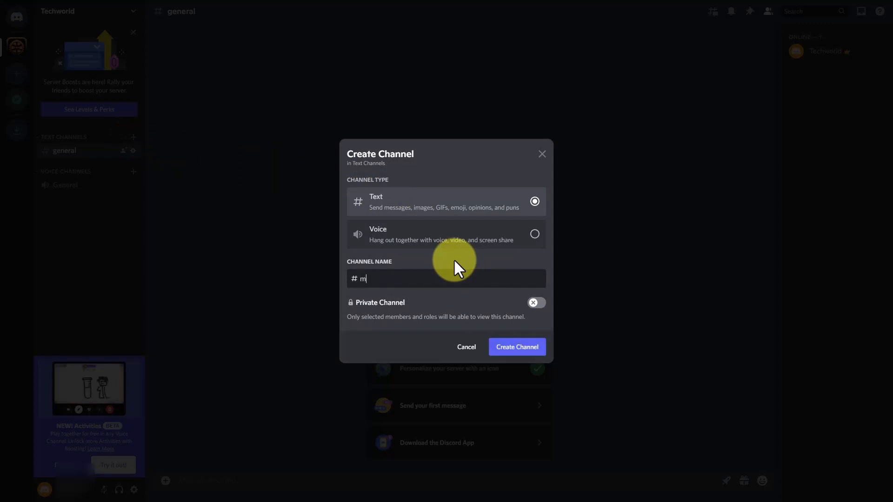
type("icrosoft")
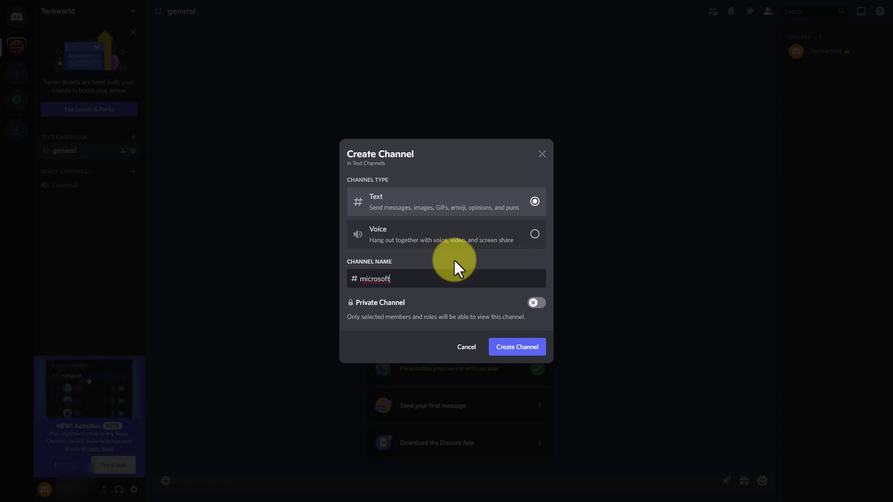
type("-windo")
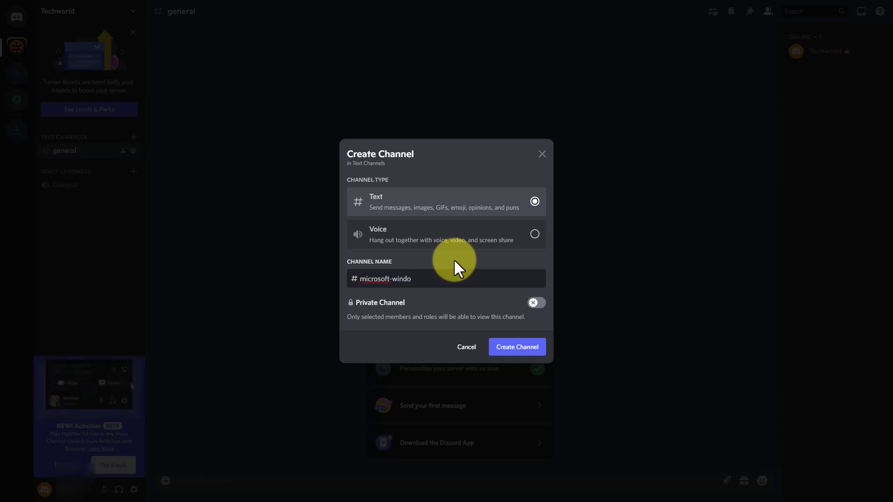
type("ws")
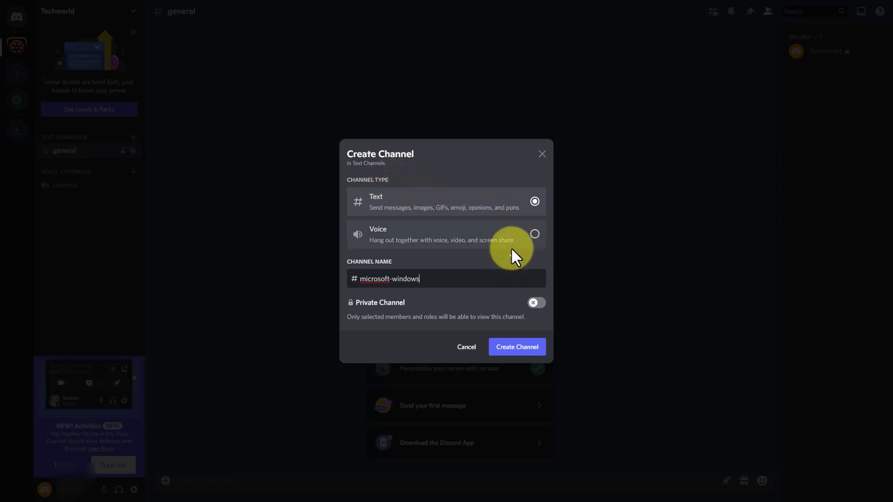
left_click(520, 352)
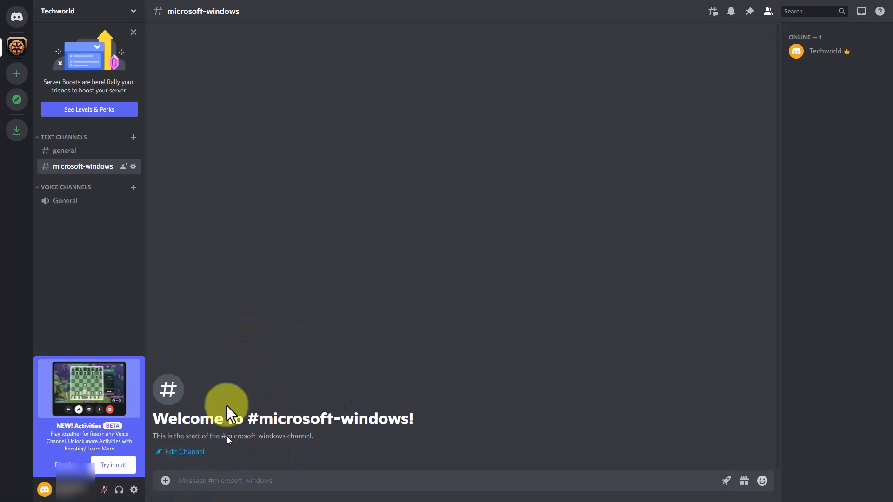
Look over the microsoft-windows channel's overview settings, close them and return to the general text channel
left_click(188, 455)
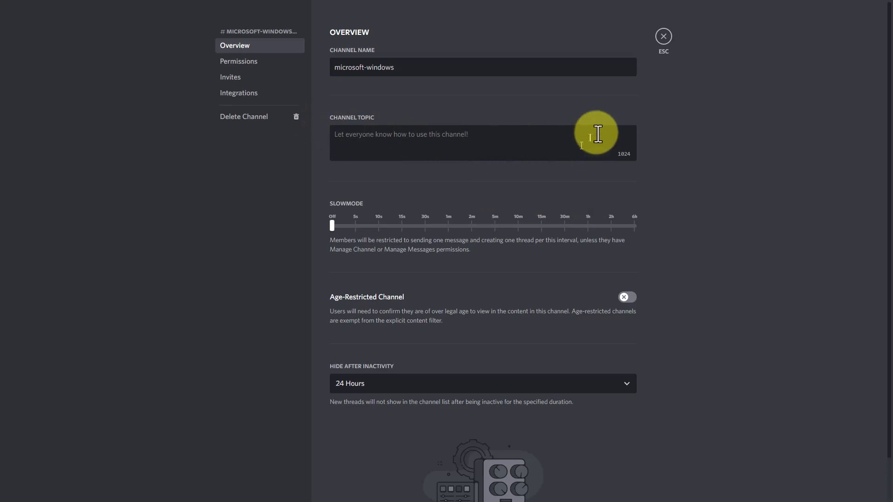
left_click(662, 38)
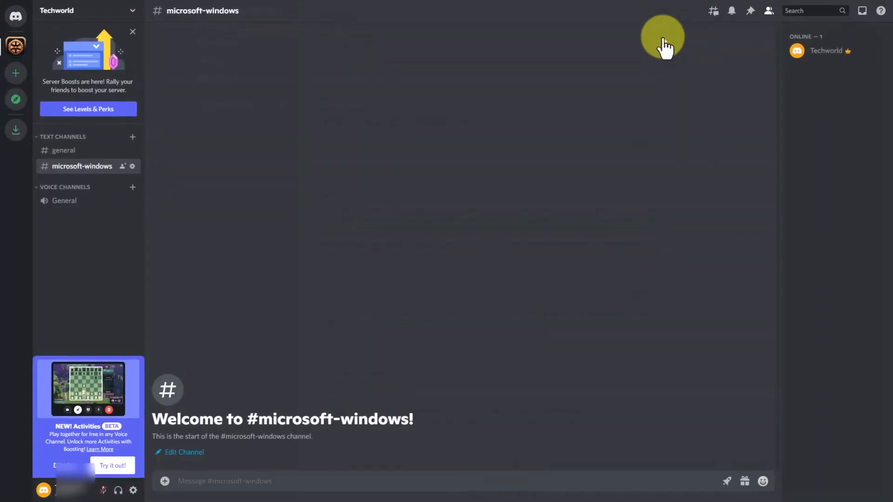
left_click(80, 151)
left_click(84, 165)
left_click(80, 151)
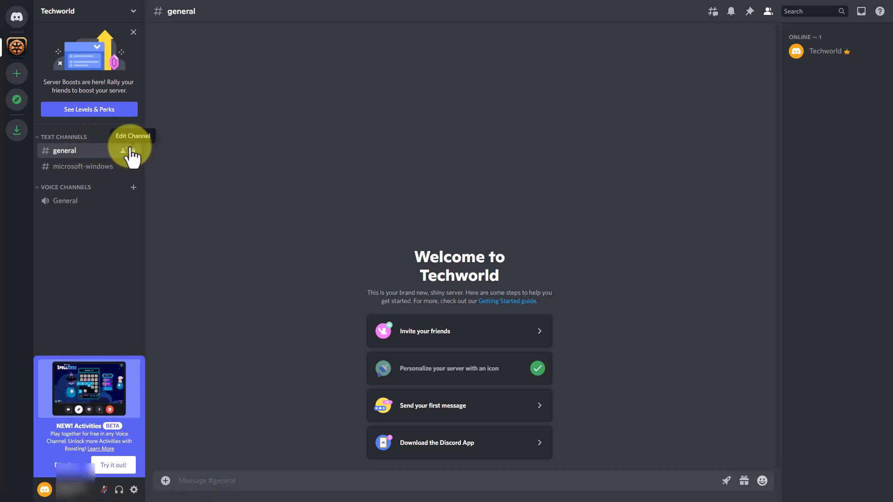
Review the Overview and Roles pages of the Techworld server settings and close the settings
left_click(91, 10)
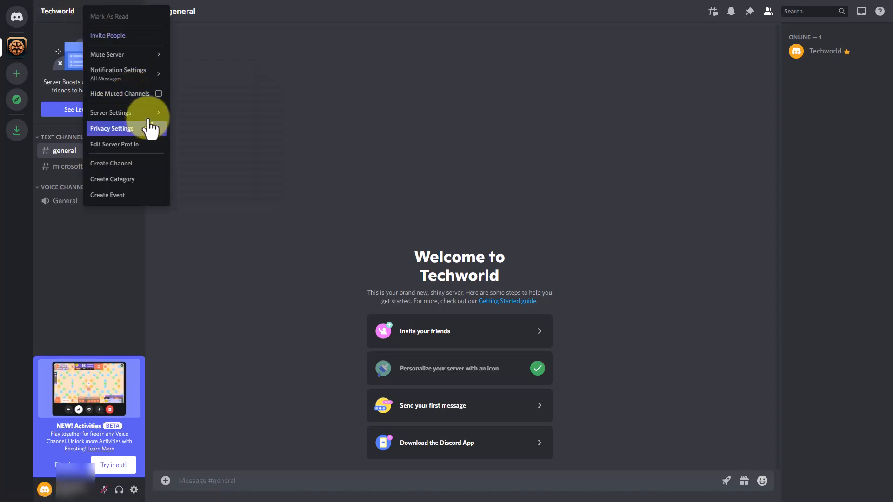
mouse_move(150, 116)
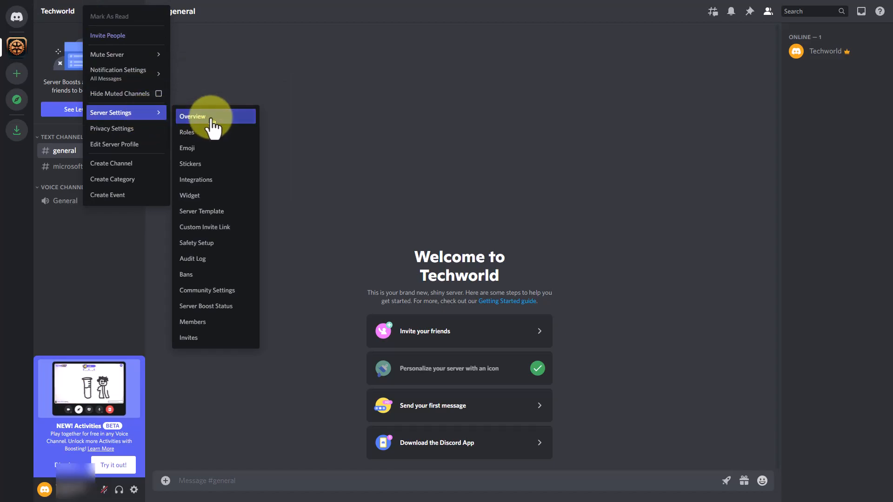
left_click(204, 117)
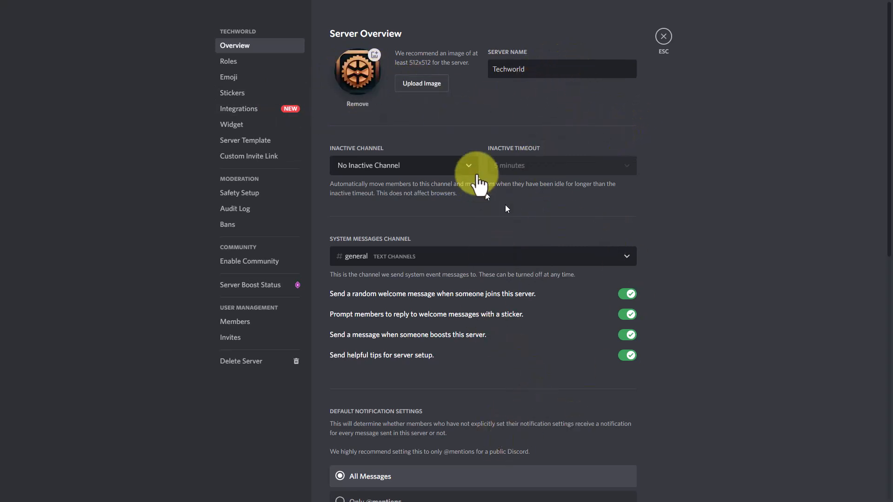
left_click(238, 62)
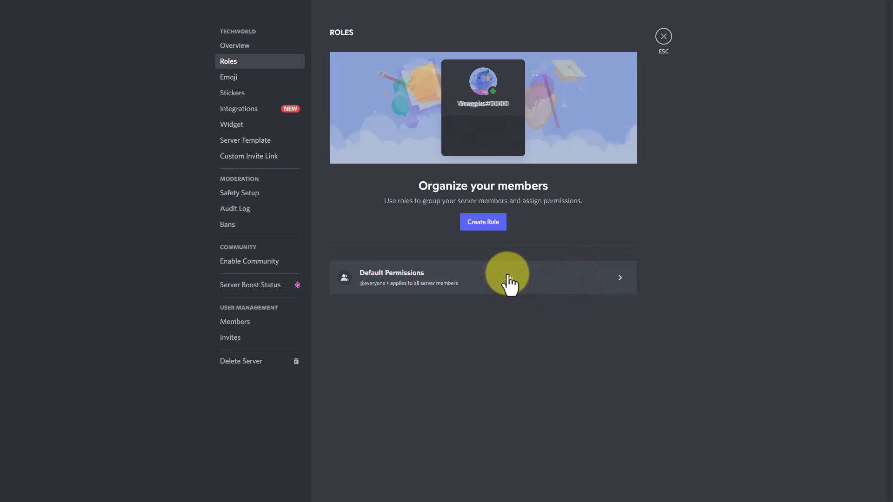
left_click(662, 36)
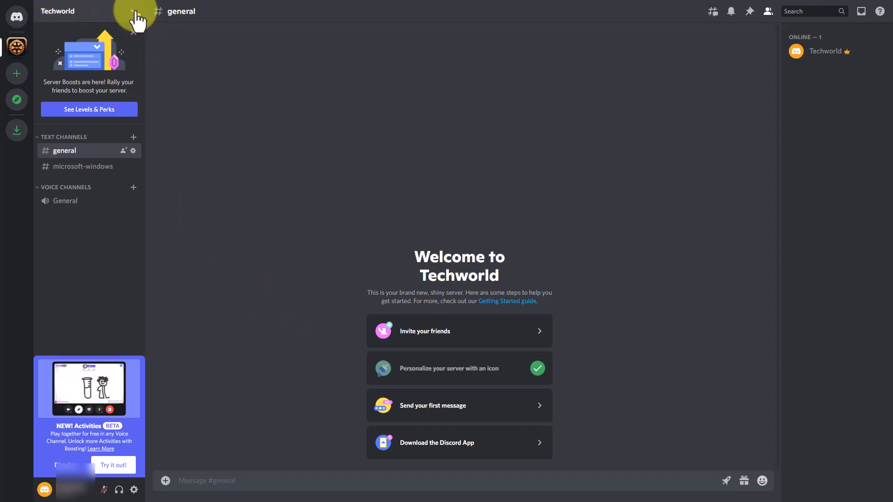
Generate an invite link to the Techworld server that never expires and close the invitation dialog
left_click(135, 12)
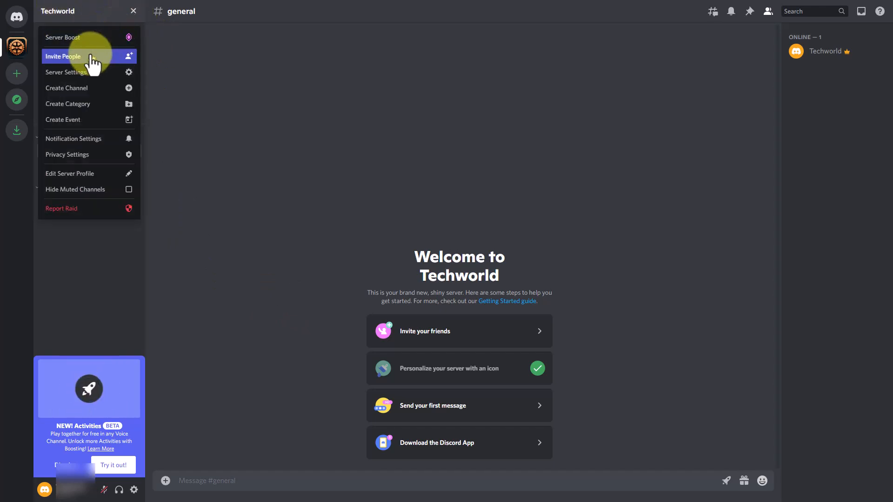
left_click(90, 56)
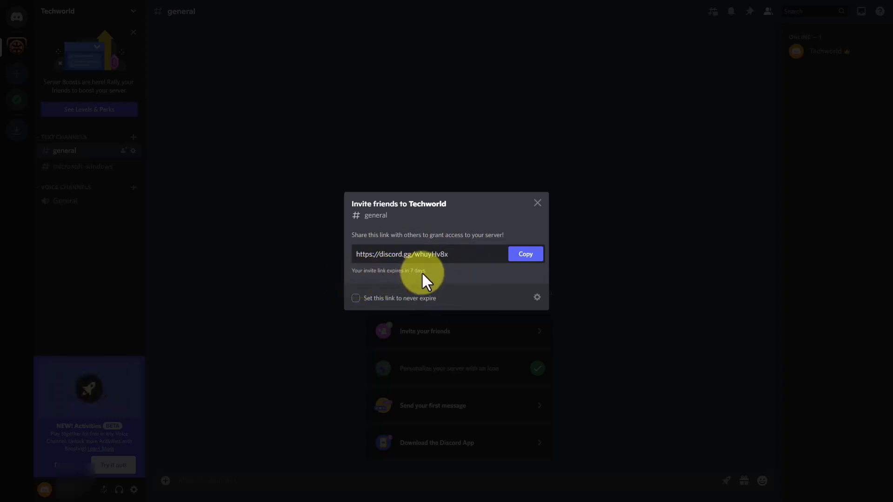
left_click(355, 299)
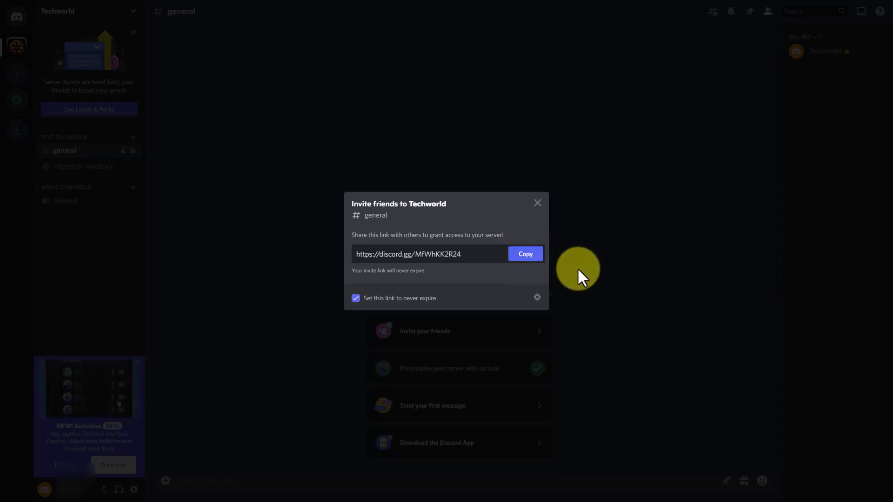
left_click(537, 203)
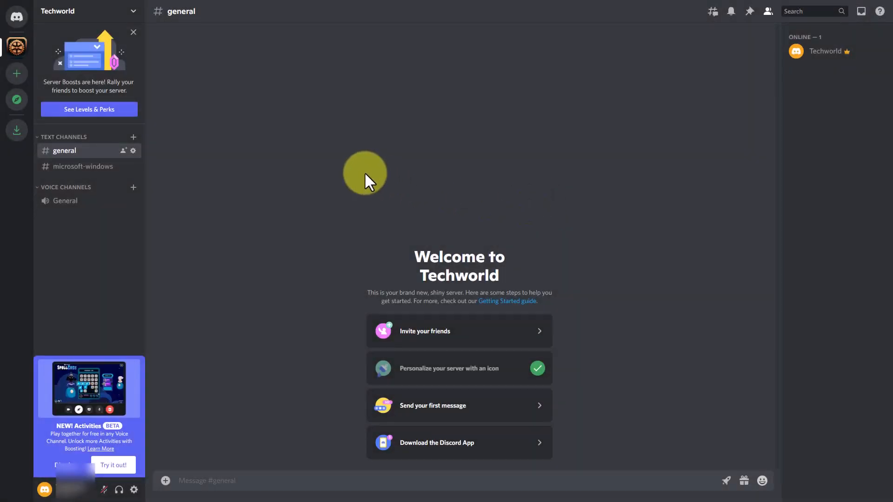
Check the list of active invites in the Techworld server settings and return to the general channel
left_click(64, 13)
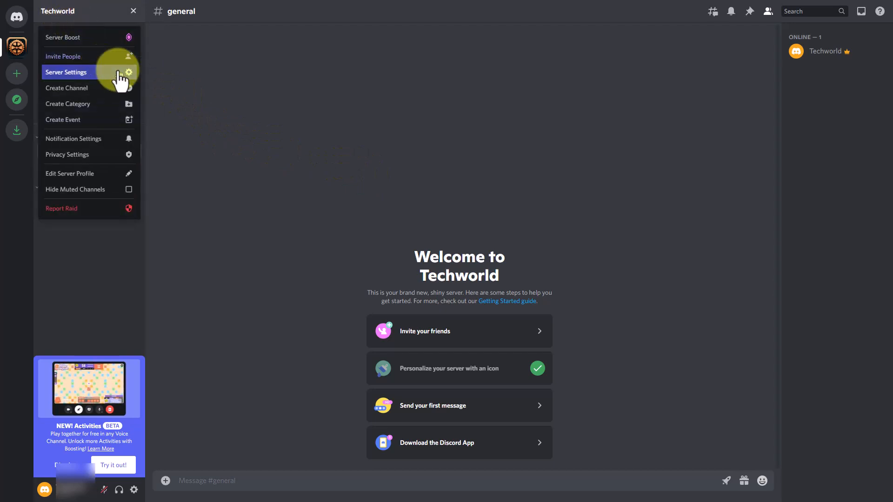
left_click(111, 73)
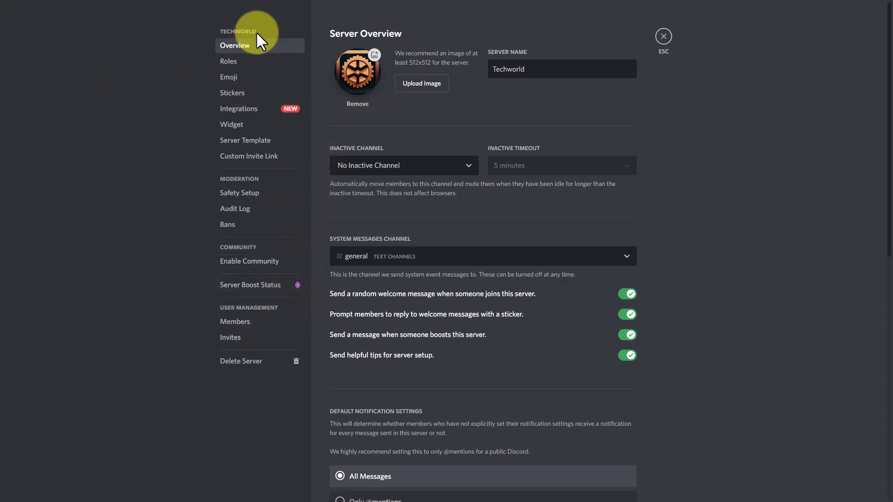
left_click(231, 338)
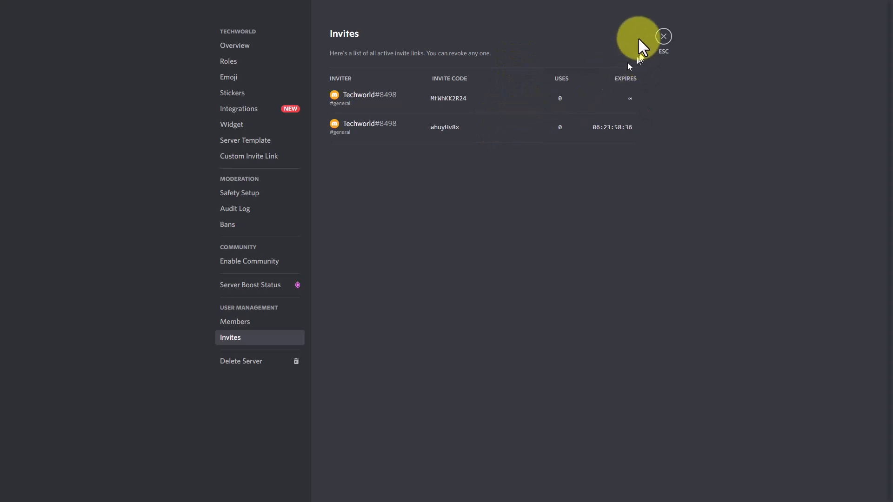
left_click(663, 36)
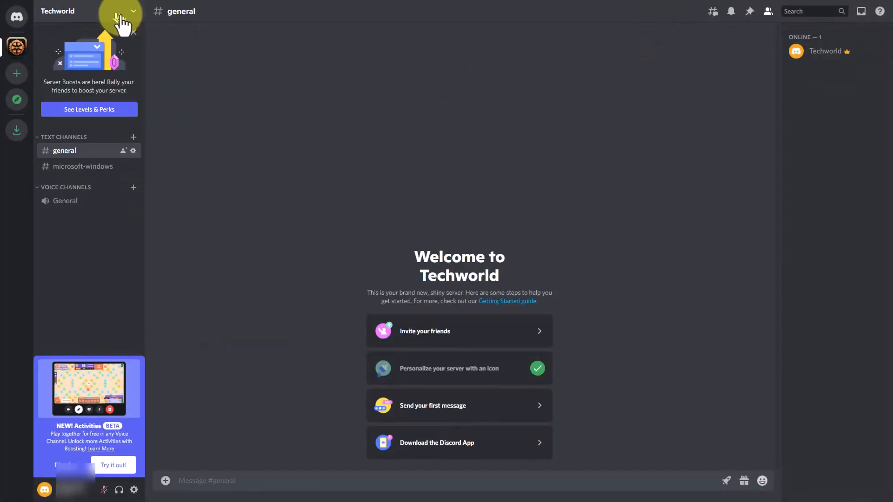